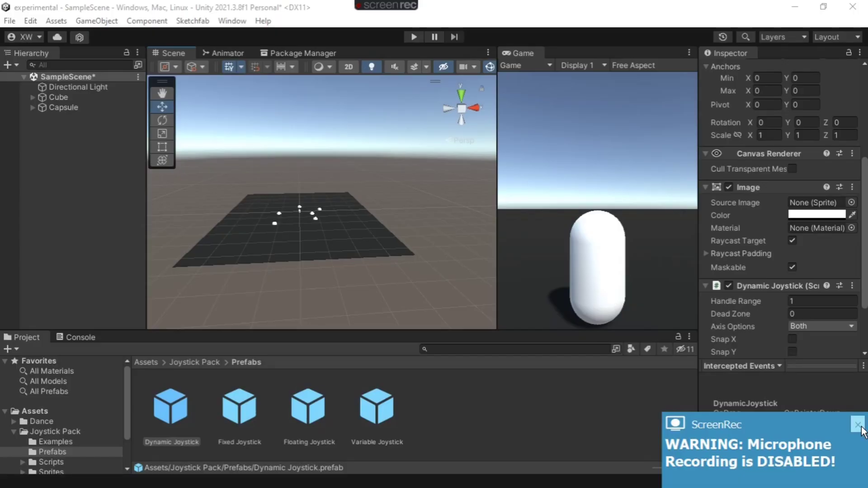
# Dismiss the warning notice and return the Project window to the Assets root folder
pyautogui.click(858, 426)
pyautogui.click(150, 363)
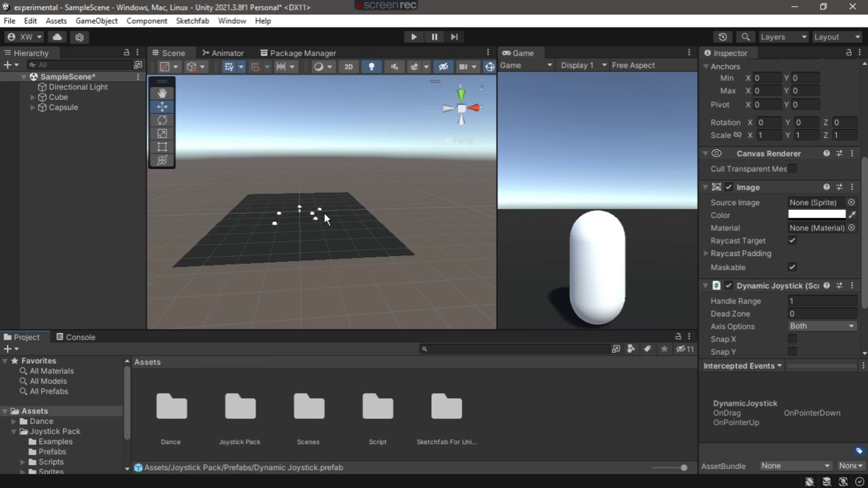
pyautogui.scroll(2, 309, 260)
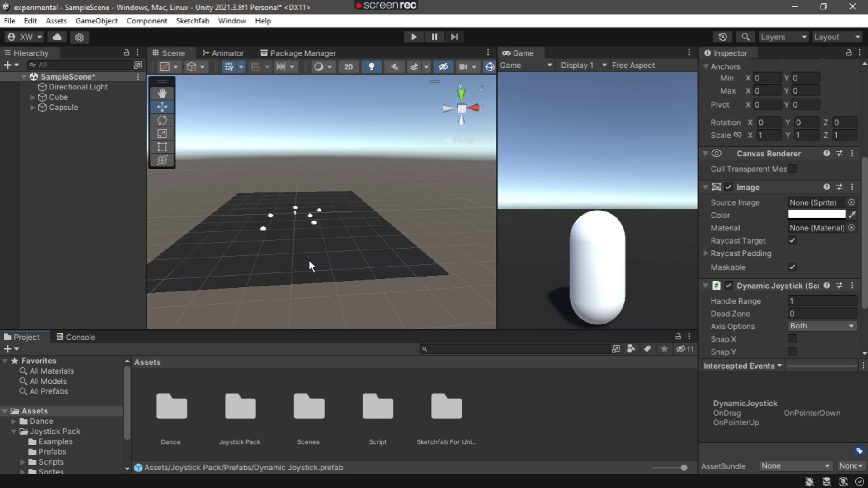
pyautogui.scroll(1, 275, 245)
pyautogui.scroll(2, 317, 296)
pyautogui.scroll(1, 317, 295)
pyautogui.scroll(1, 326, 290)
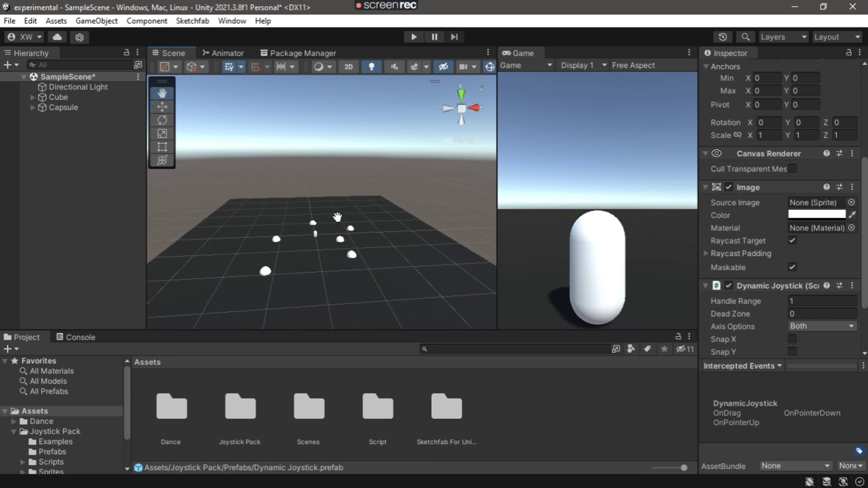
pyautogui.scroll(1, 339, 271)
pyautogui.scroll(1, 354, 255)
pyautogui.scroll(-1, 354, 256)
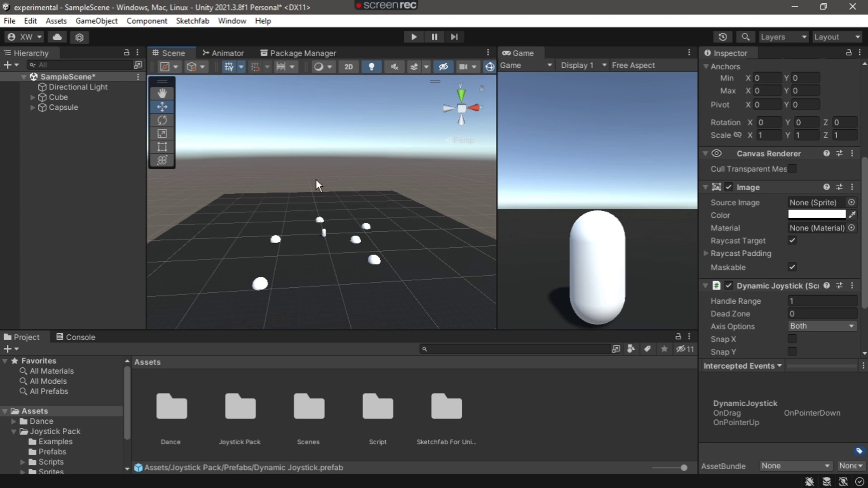
# Open the Joystick Pack Prefabs folder, then add a test Dynamic Joystick and delete it
pyautogui.doubleClick(239, 408)
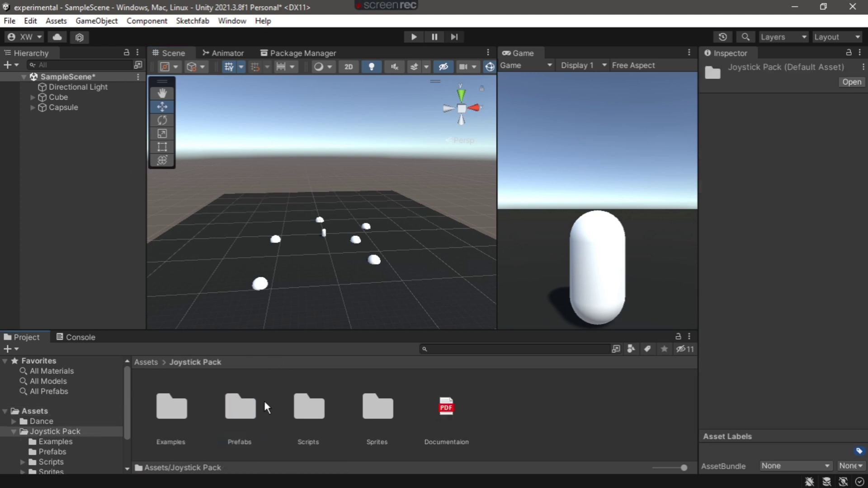
pyautogui.doubleClick(239, 409)
pyautogui.scroll(1, 324, 246)
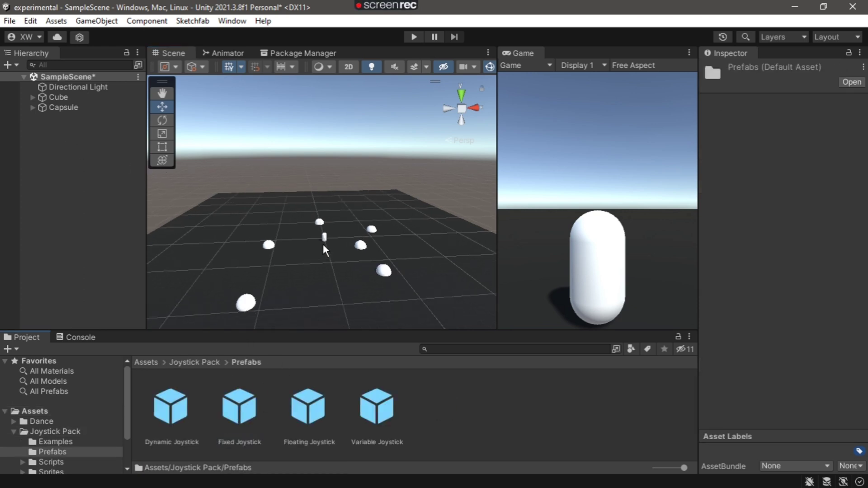
pyautogui.moveTo(169, 407); pyautogui.dragTo(53, 196)
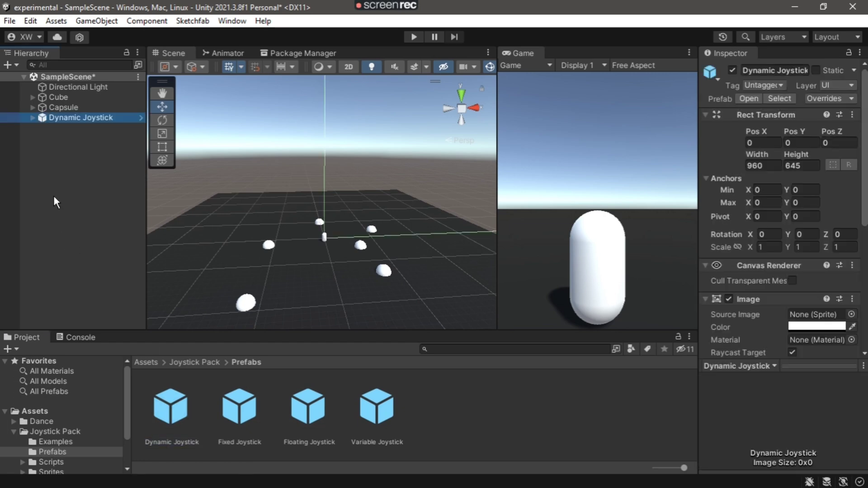
pyautogui.doubleClick(72, 118)
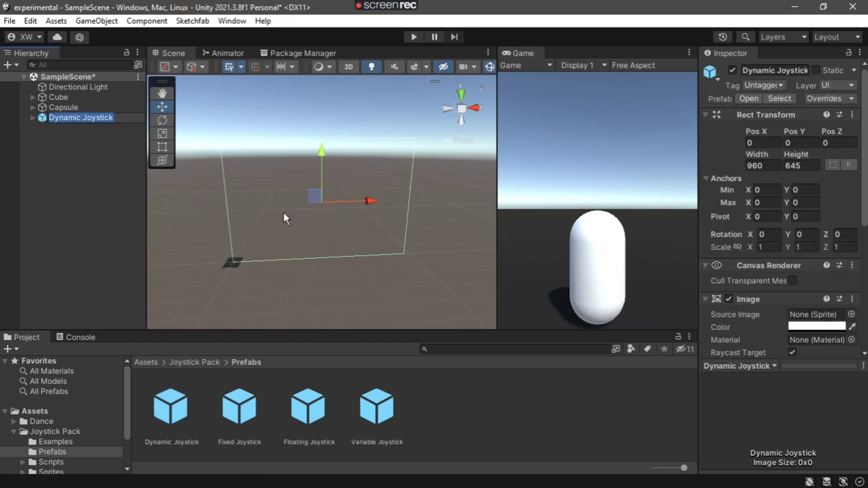
pyautogui.moveTo(288, 197); pyautogui.dragTo(378, 178, button='middle')
pyautogui.scroll(-2, 379, 257)
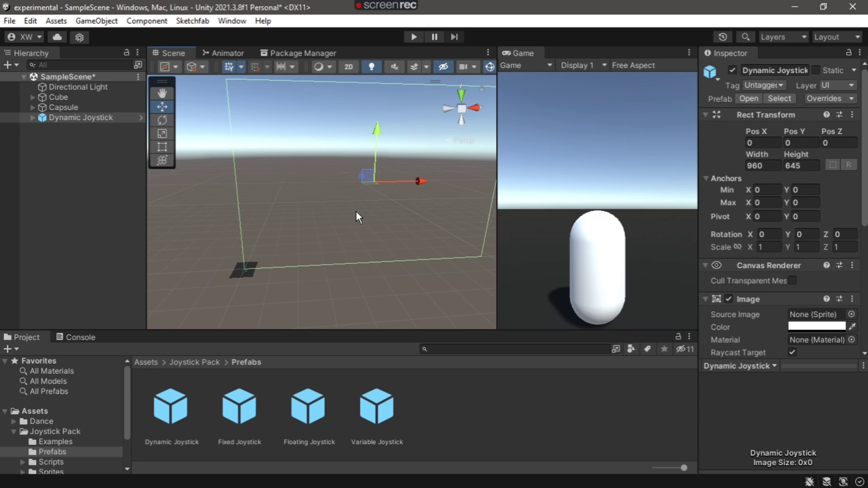
pyautogui.click(54, 121)
pyautogui.press('Delete')
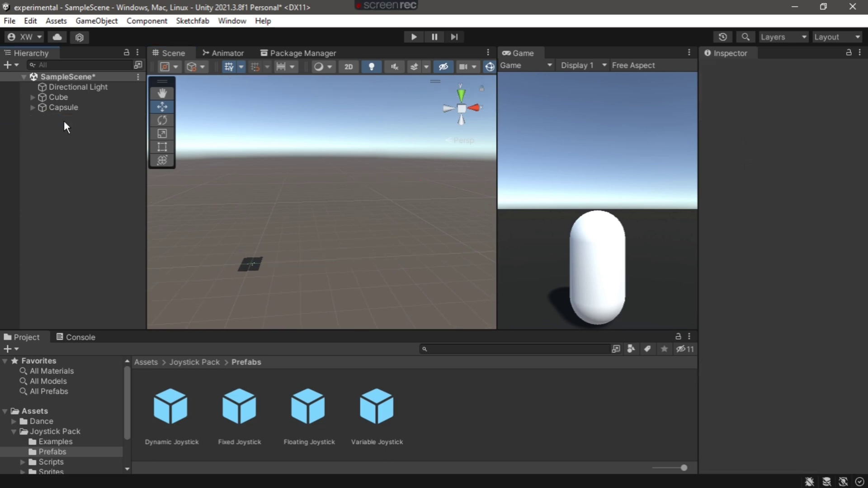
# Review the Joystick Pack details in Package Manager, then return to the Assets root
pyautogui.click(292, 54)
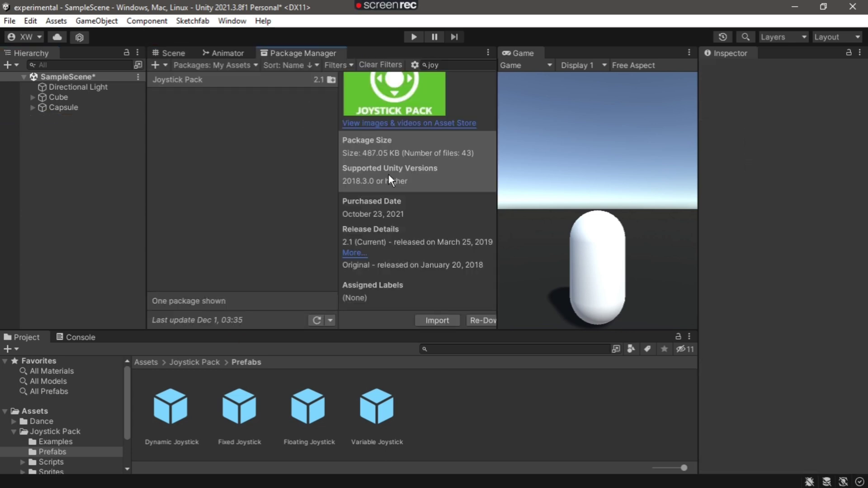
pyautogui.scroll(5, 389, 174)
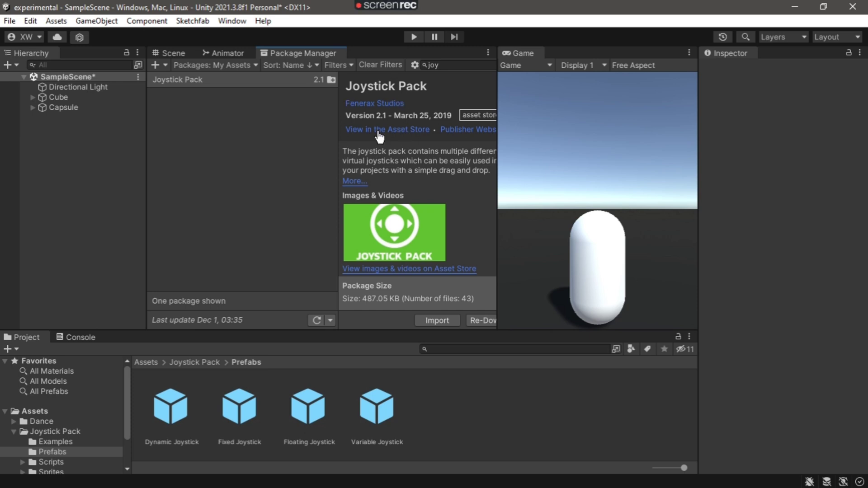
pyautogui.scroll(-5, 408, 135)
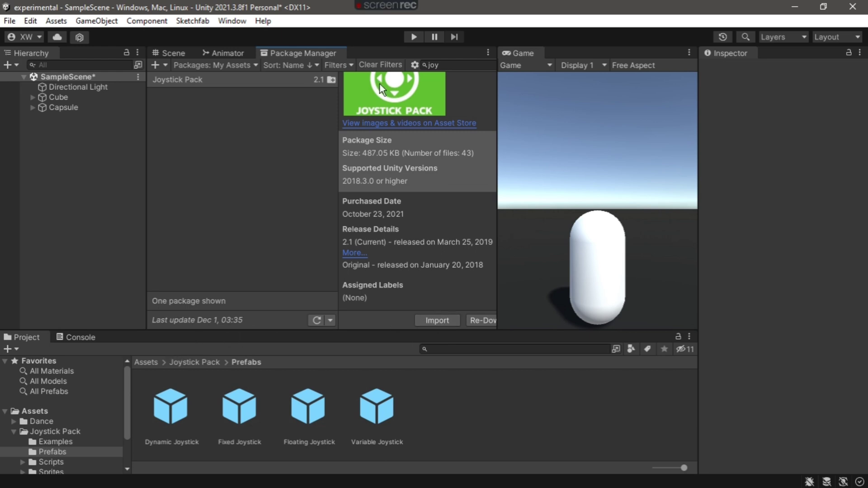
pyautogui.click(140, 362)
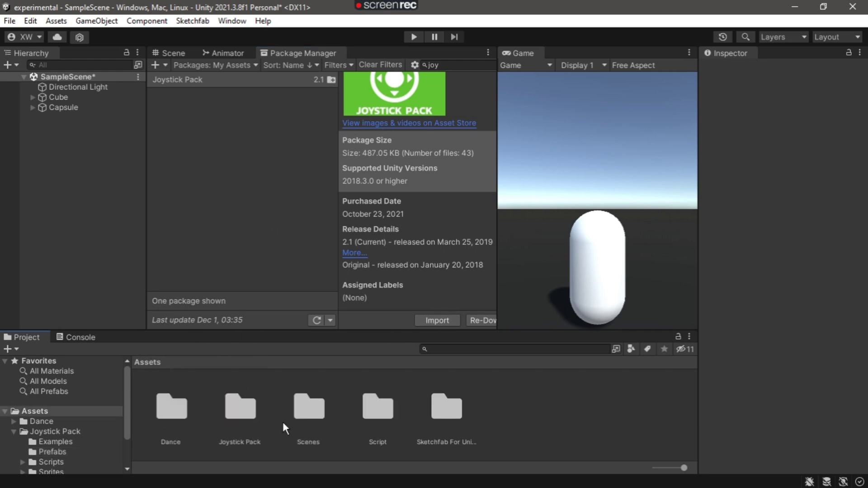
# Browse to Joystick Pack > Prefabs and bring the 3D Scene view back
pyautogui.doubleClick(239, 412)
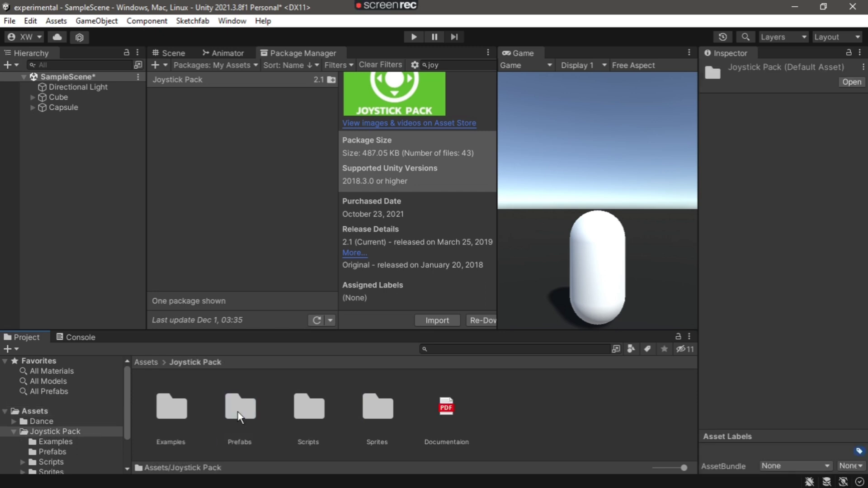
pyautogui.doubleClick(238, 412)
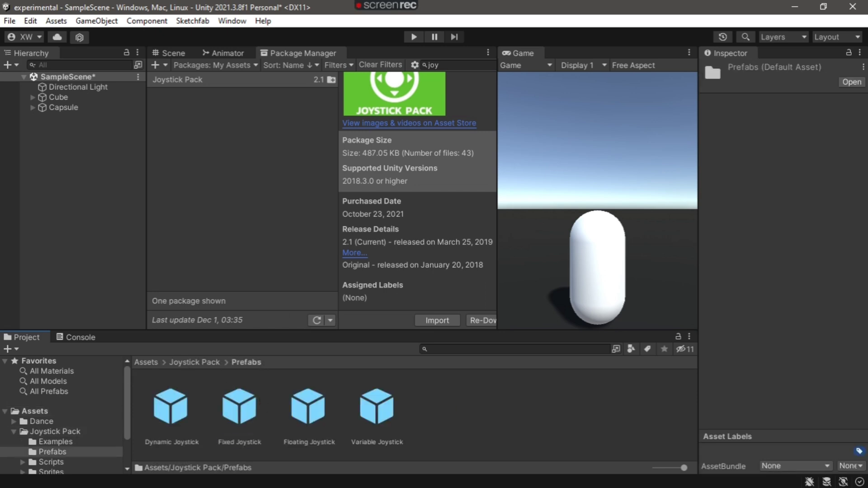
pyautogui.click(172, 53)
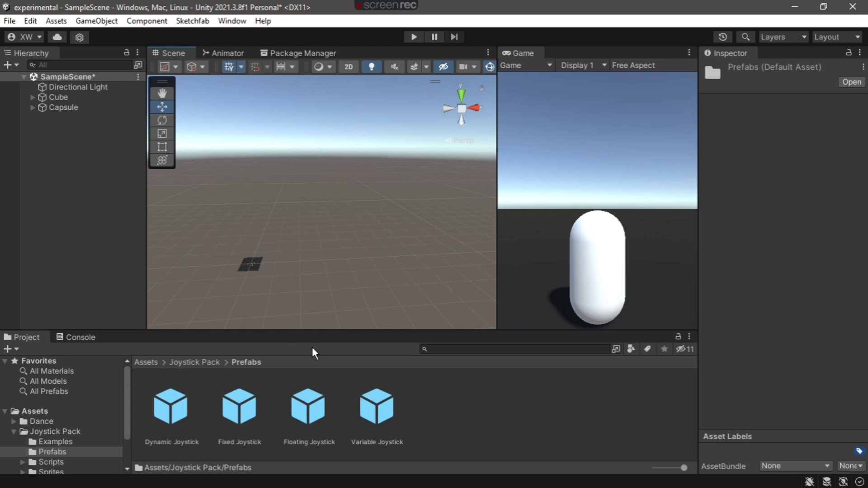
# Place a test Fixed Joystick, delete it, then inspect the prefab's handle range 1 and dead zone 0
pyautogui.click(58, 107)
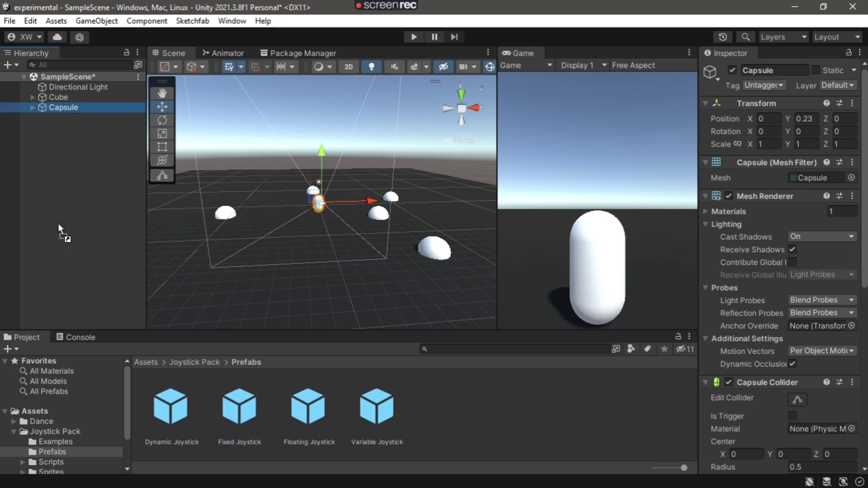
pyautogui.moveTo(231, 415); pyautogui.dragTo(9, 228)
pyautogui.doubleClick(77, 117)
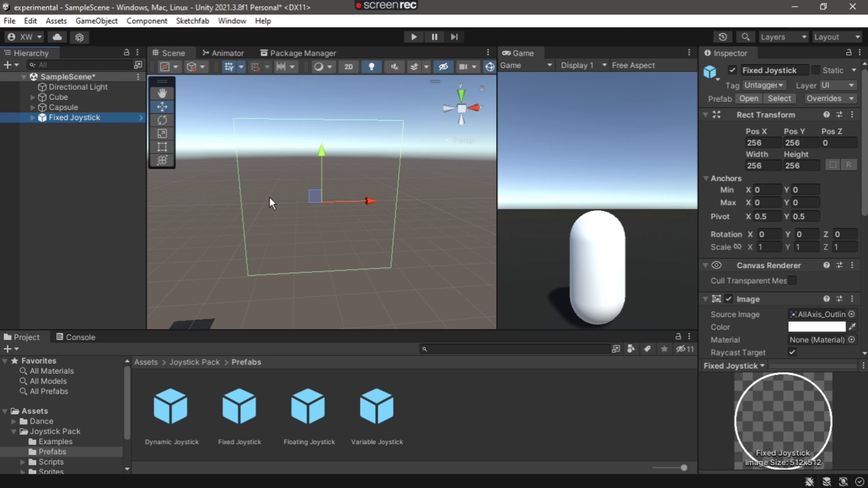
pyautogui.click(91, 169)
pyautogui.click(68, 108)
pyautogui.click(306, 206)
pyautogui.click(75, 118)
pyautogui.press('Delete')
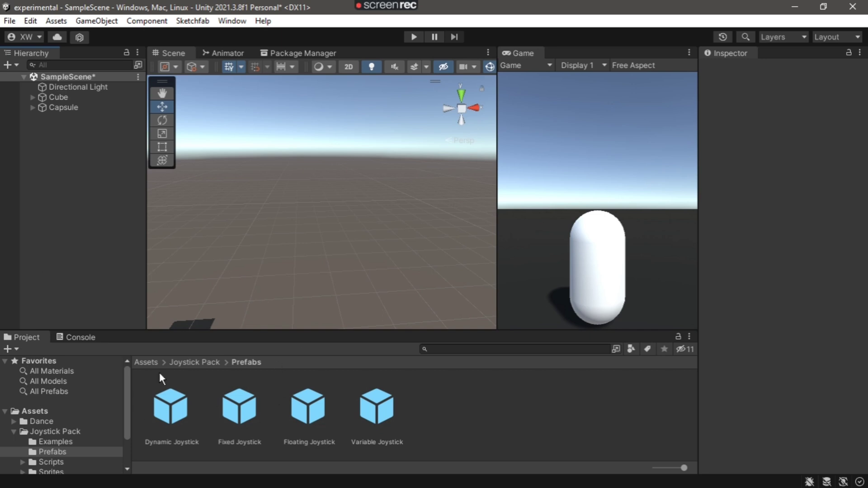
pyautogui.doubleClick(79, 106)
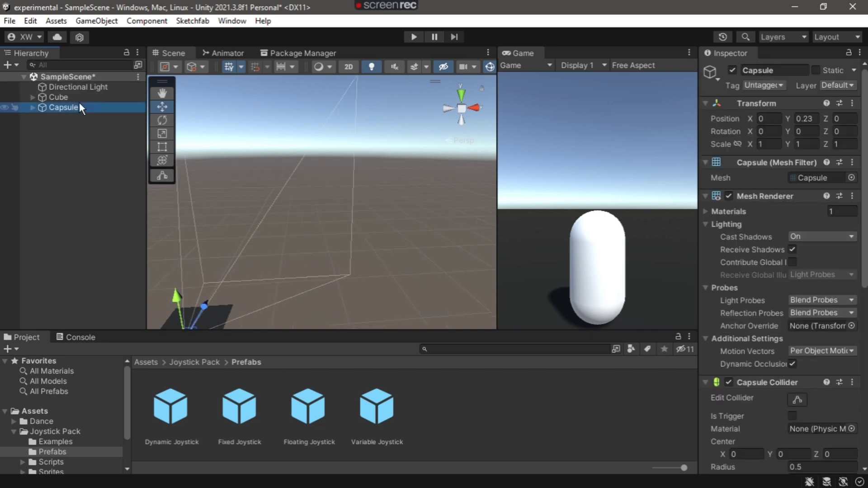
pyautogui.click(239, 410)
pyautogui.scroll(-5, 769, 241)
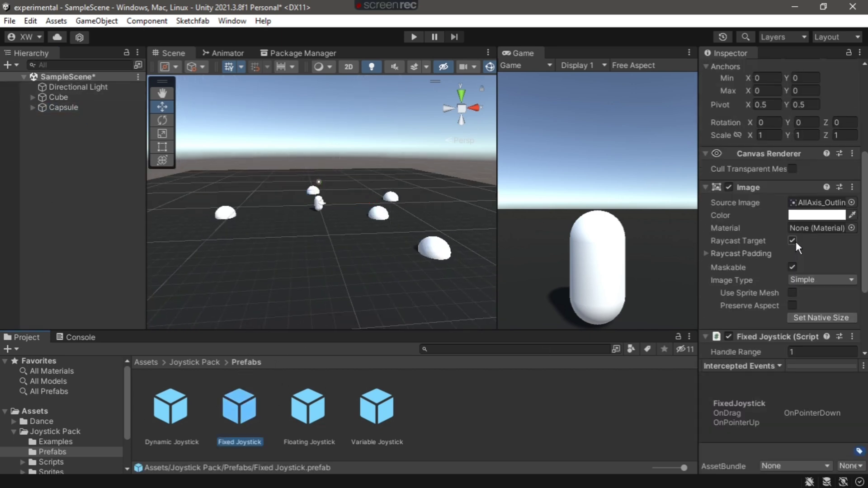
pyautogui.scroll(-2, 795, 242)
pyautogui.scroll(-3, 785, 254)
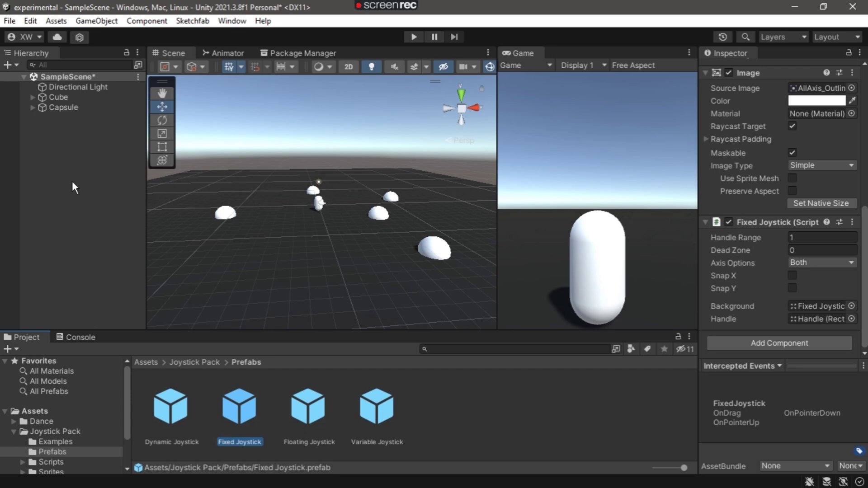
# Add a Canvas with an EventSystem to the scene through the Hierarchy context menu
pyautogui.rightClick(67, 160)
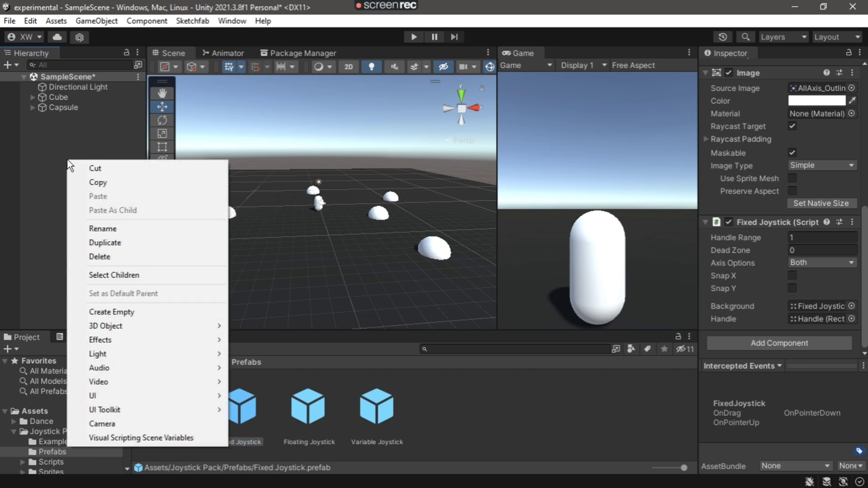
pyautogui.click(82, 137)
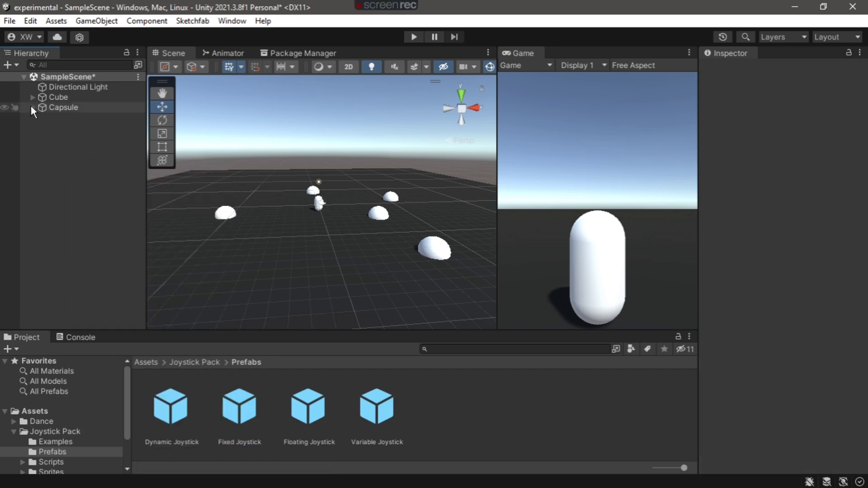
pyautogui.rightClick(55, 175)
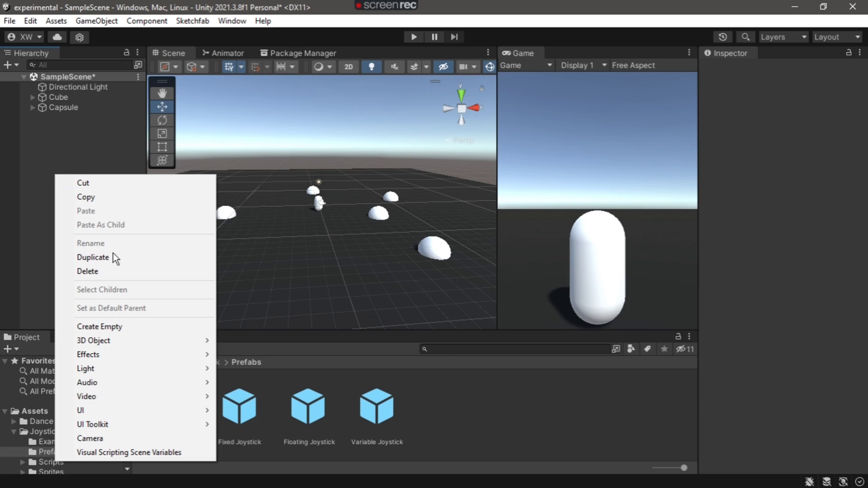
pyautogui.moveTo(80, 411)
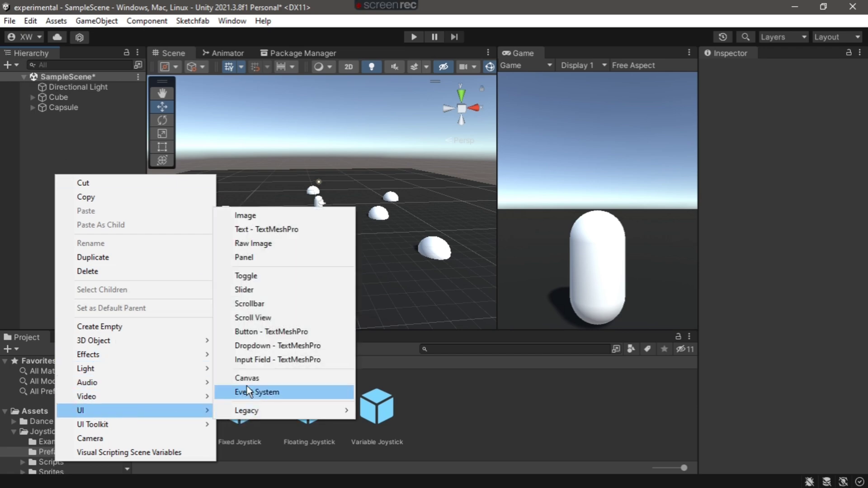
pyautogui.click(248, 380)
# Select the new Canvas object in the Hierarchy
pyautogui.click(120, 222)
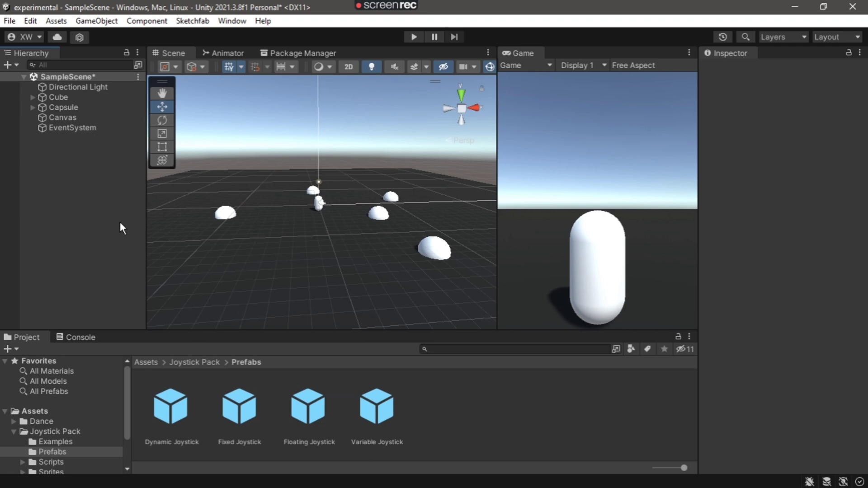
pyautogui.click(79, 119)
pyautogui.scroll(-2, 327, 236)
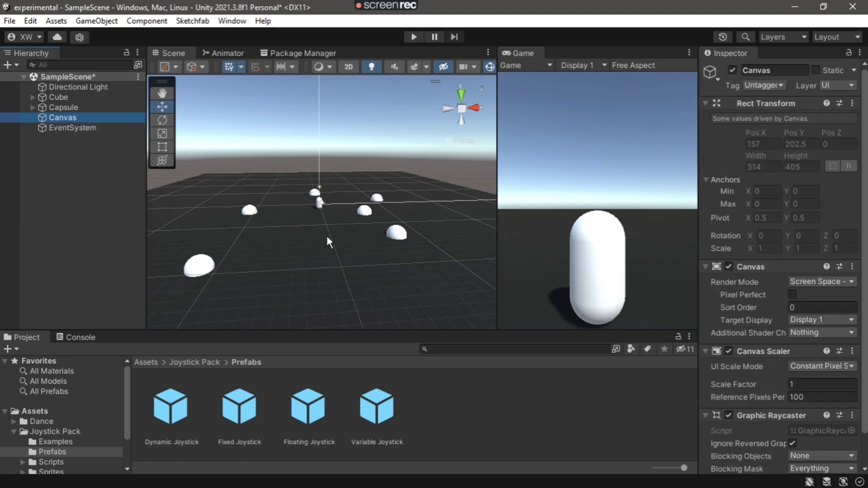
pyautogui.scroll(-2, 326, 236)
pyautogui.scroll(-1, 329, 233)
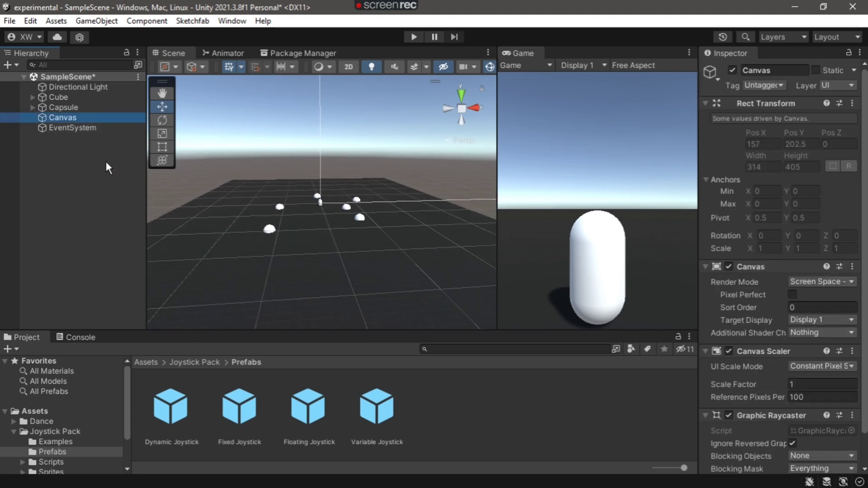
pyautogui.rightClick(66, 114)
pyautogui.click(36, 241)
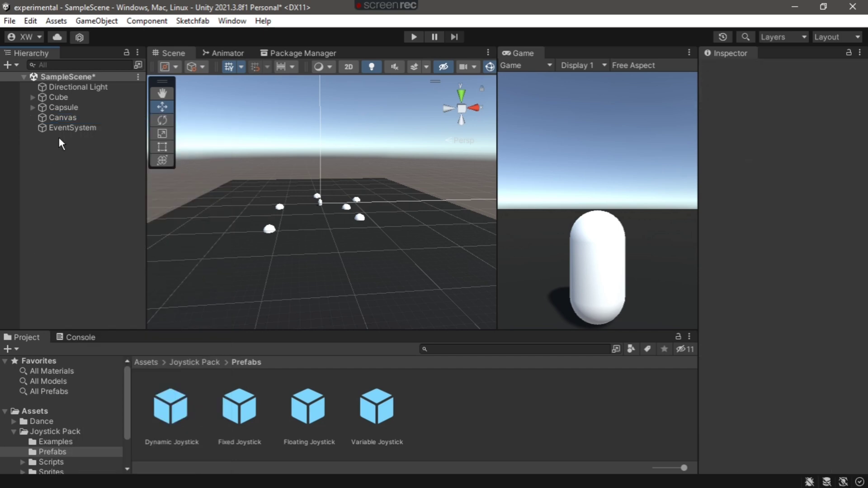
pyautogui.click(71, 118)
pyautogui.scroll(-1, 300, 230)
pyautogui.scroll(-2, 304, 232)
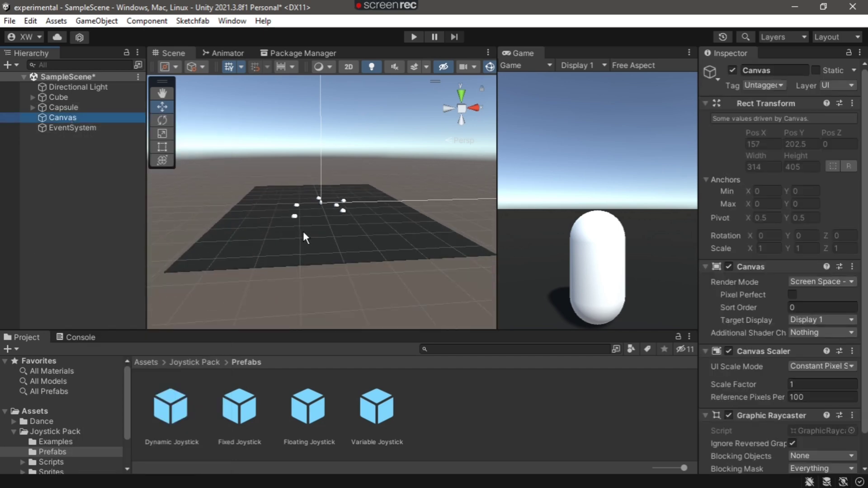
pyautogui.scroll(-1, 335, 240)
pyautogui.scroll(-1, 321, 255)
pyautogui.click(60, 120)
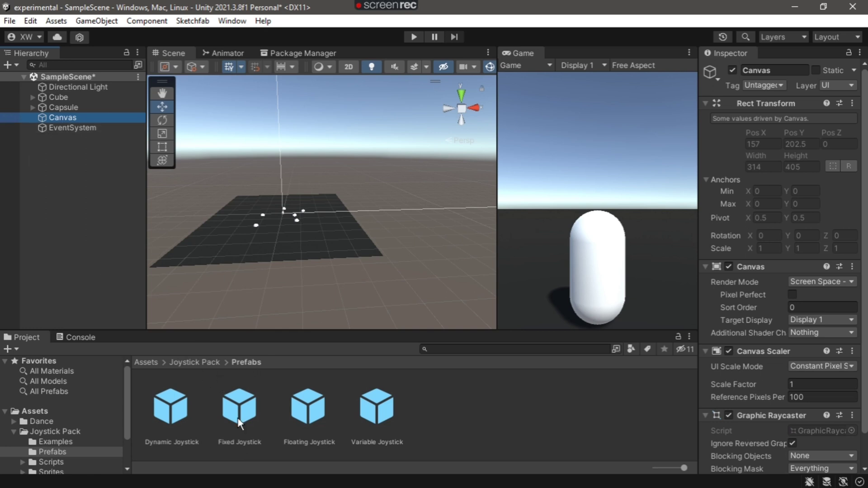
# Put the Fixed Joystick under Canvas and move it bottom-left to Pos X 124, Pos Y 131
pyautogui.moveTo(239, 424); pyautogui.dragTo(89, 120)
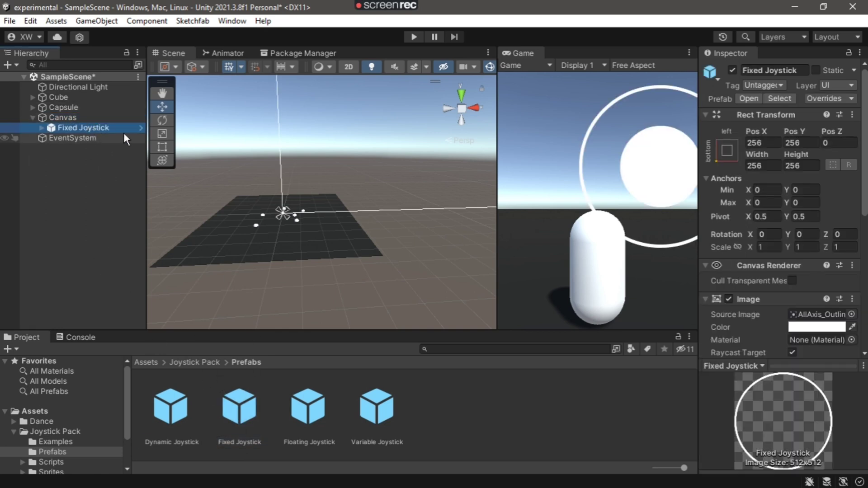
pyautogui.scroll(-2, 416, 229)
pyautogui.scroll(-2, 418, 200)
pyautogui.scroll(-3, 364, 233)
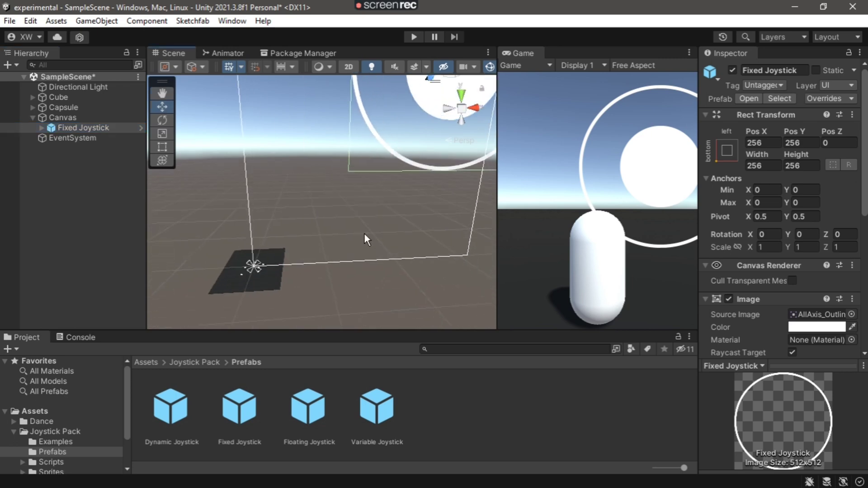
pyautogui.scroll(-2, 377, 230)
pyautogui.scroll(-2, 380, 229)
pyautogui.click(77, 128)
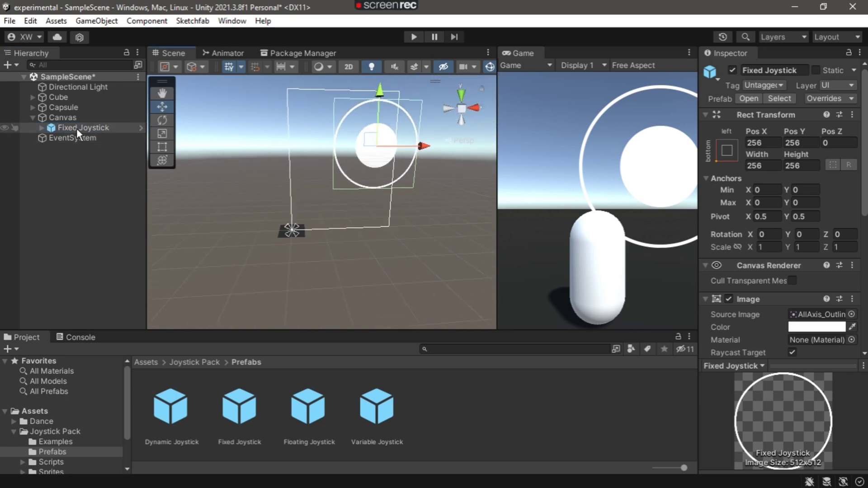
pyautogui.moveTo(420, 148); pyautogui.dragTo(380, 148)
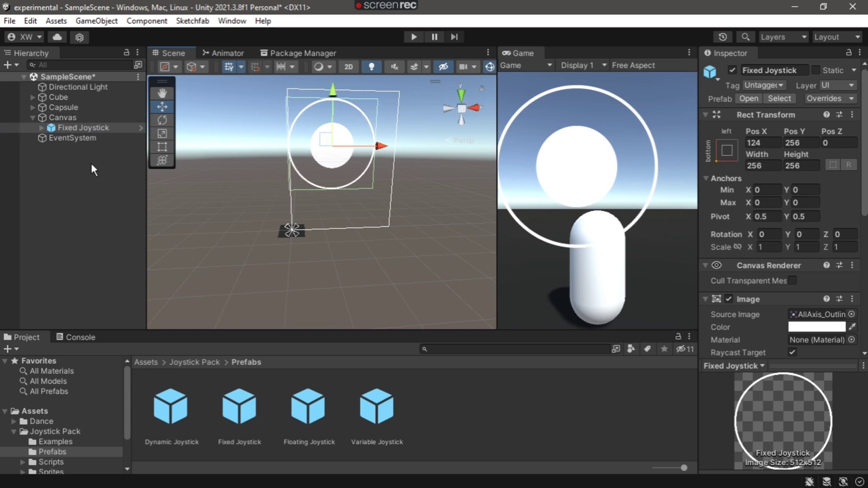
pyautogui.scroll(2, 423, 185)
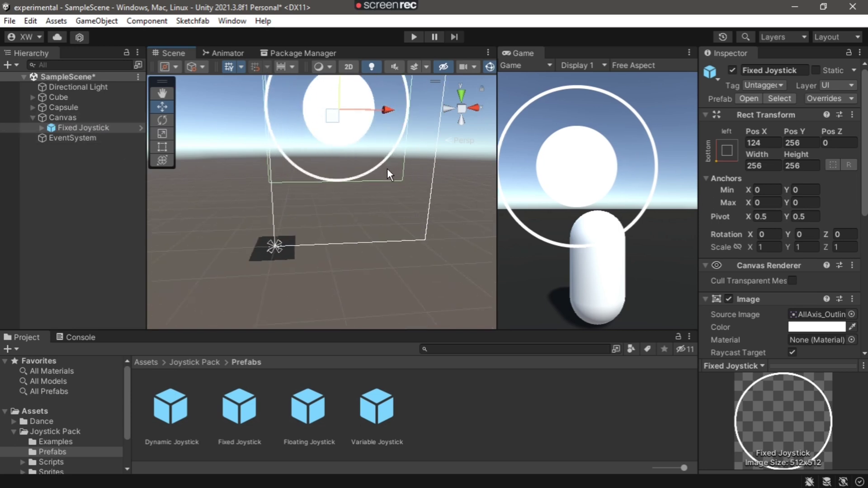
pyautogui.moveTo(387, 168); pyautogui.dragTo(359, 193, button='middle')
pyautogui.moveTo(330, 105); pyautogui.dragTo(333, 171)
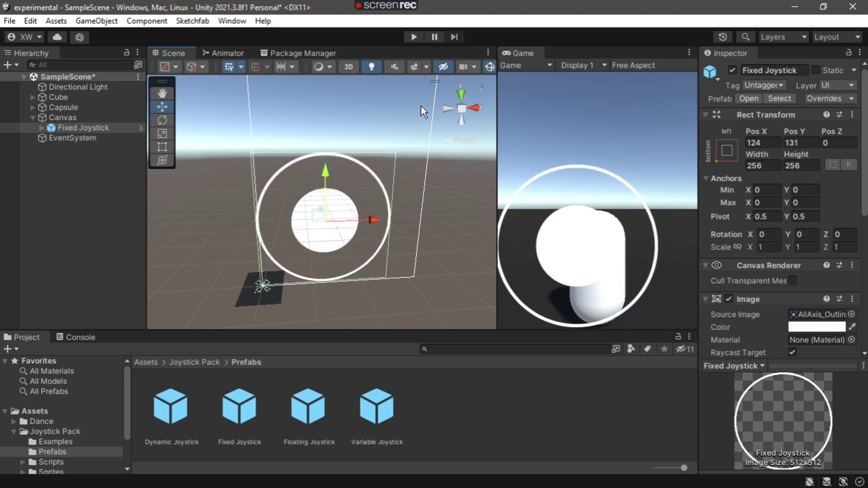
pyautogui.click(32, 117)
pyautogui.scroll(-2, 369, 215)
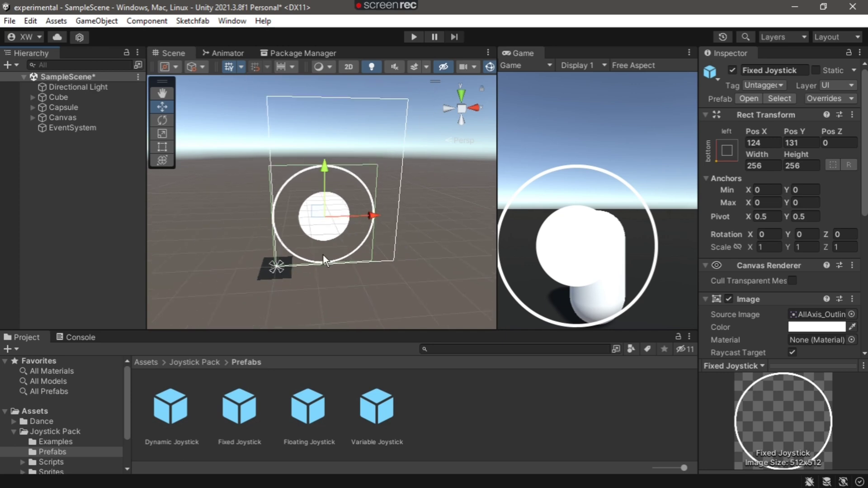
# Reselect the Capsule and locate its Movement script in the Script folder
pyautogui.doubleClick(67, 106)
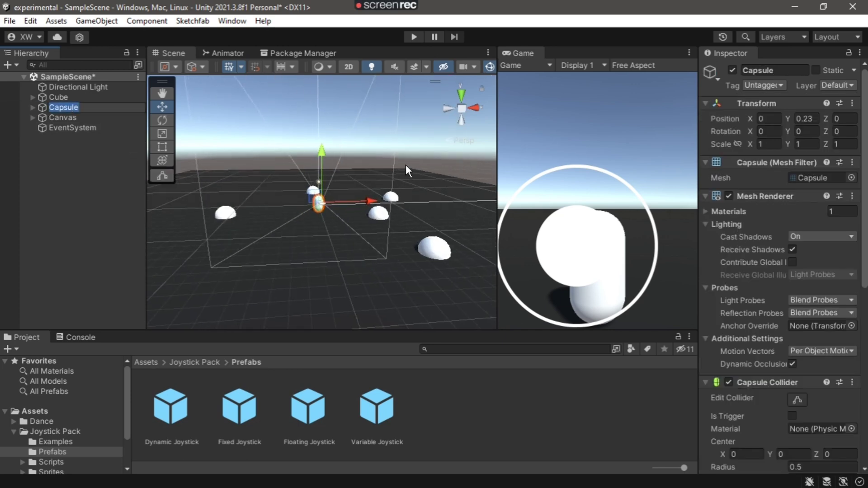
pyautogui.click(69, 129)
pyautogui.click(70, 109)
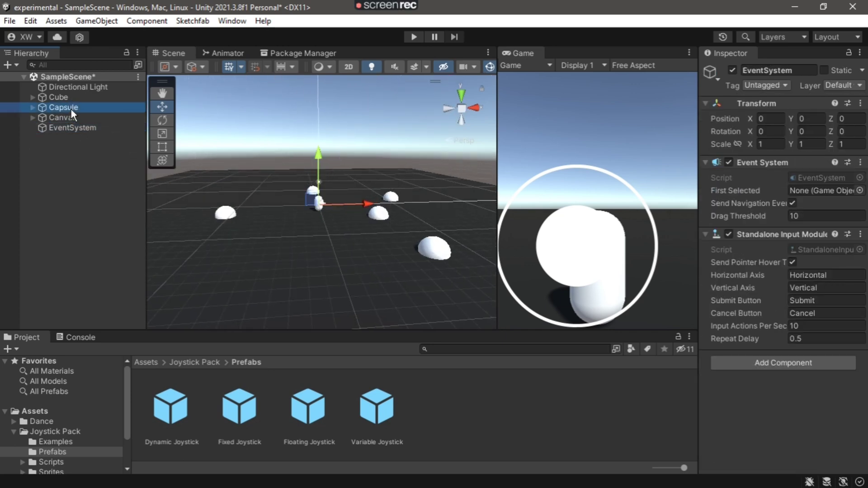
pyautogui.scroll(-1, 707, 243)
pyautogui.scroll(-5, 713, 244)
pyautogui.scroll(-1, 780, 292)
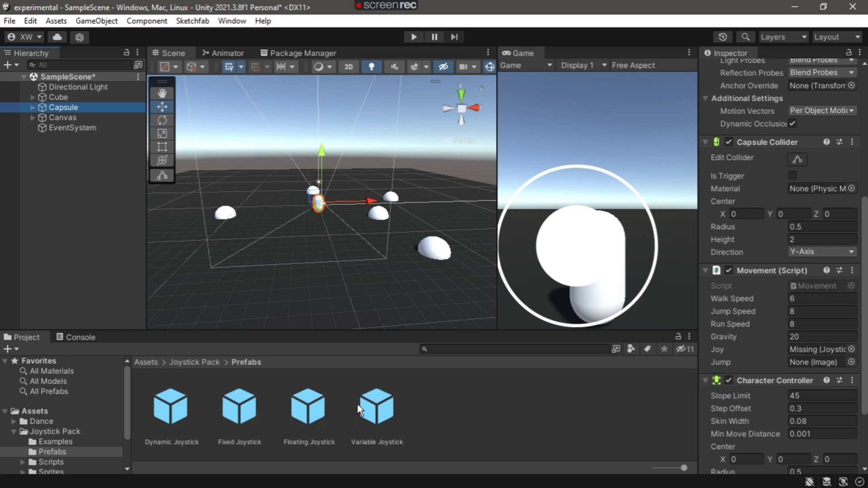
pyautogui.click(820, 284)
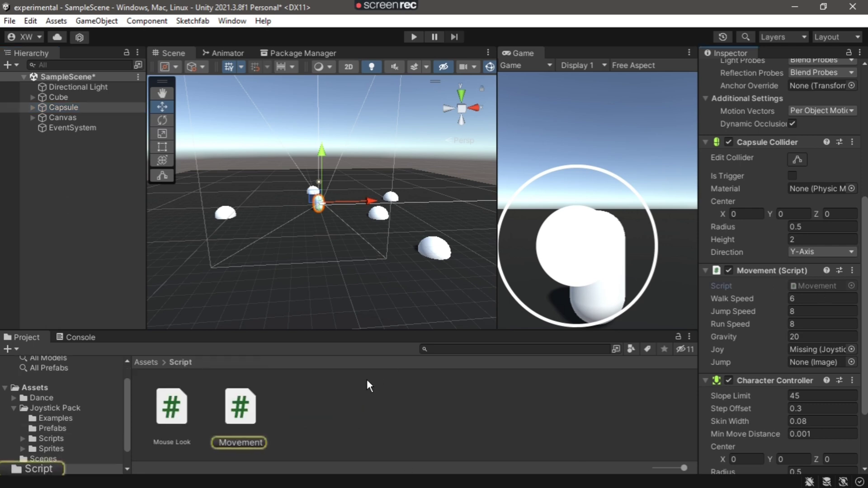
# Review Movement.cs and its public Joystick joy field in Visual Studio, then minimize it
pyautogui.doubleClick(241, 408)
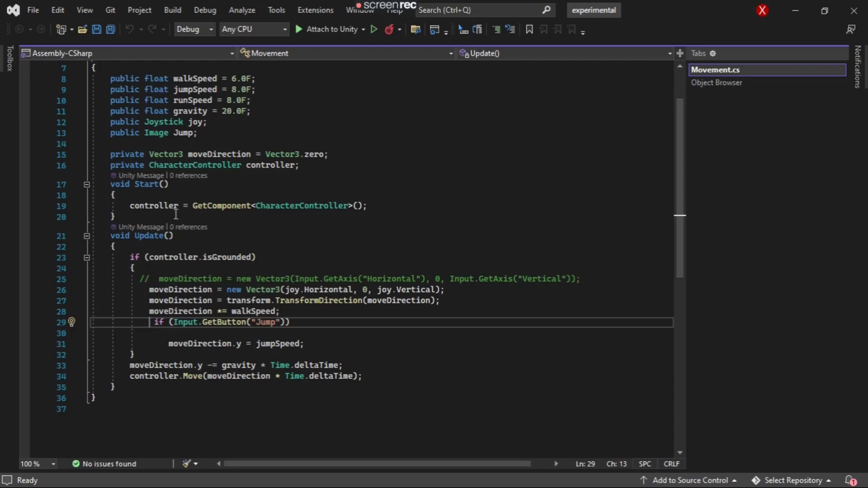
pyautogui.scroll(2, 307, 329)
pyautogui.scroll(-3, 304, 360)
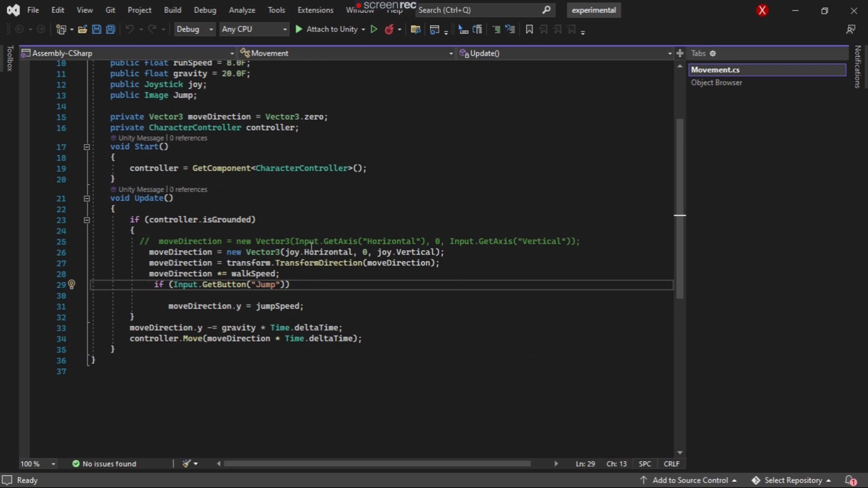
pyautogui.click(798, 16)
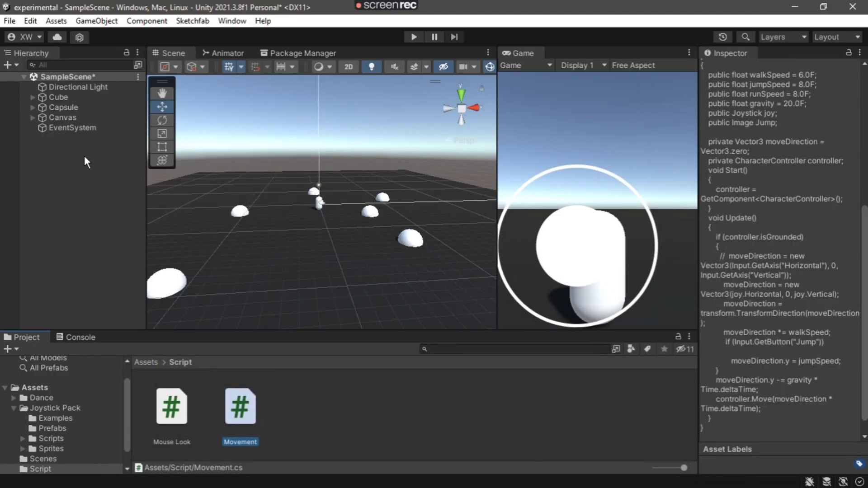
# Drag the Fixed Joystick from the expanded Canvas into the Capsule's Movement Joy field
pyautogui.click(60, 108)
pyautogui.scroll(-3, 761, 308)
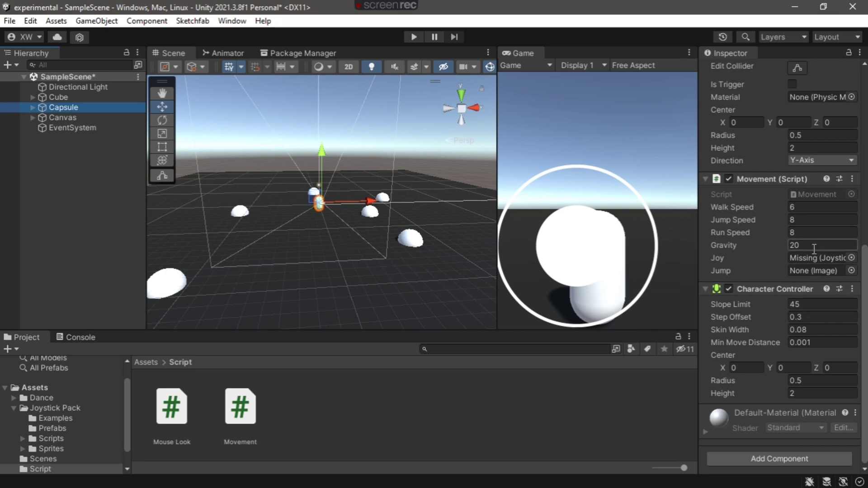
pyautogui.click(33, 117)
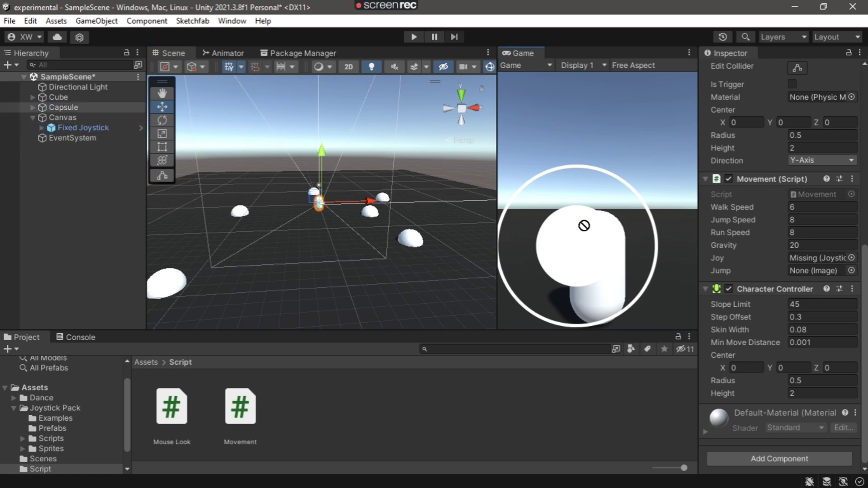
pyautogui.moveTo(59, 125); pyautogui.dragTo(800, 258)
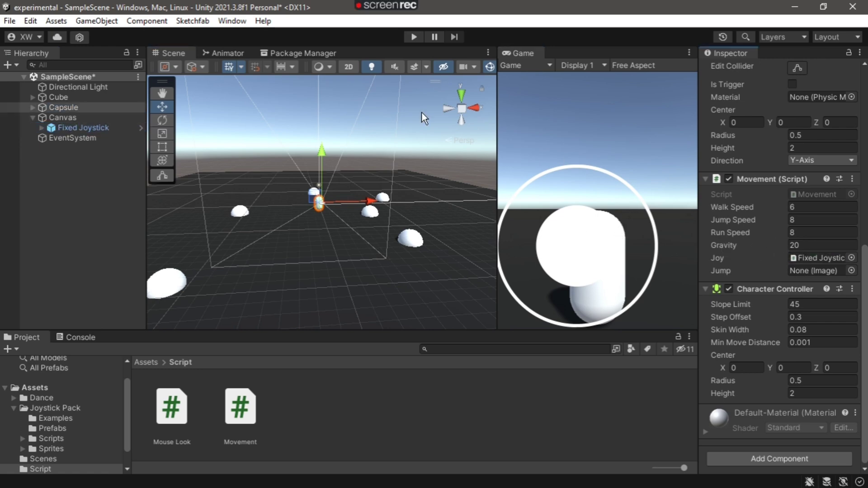
# Run the game in a maximized Game view and drag the joystick to move the capsule
pyautogui.click(411, 37)
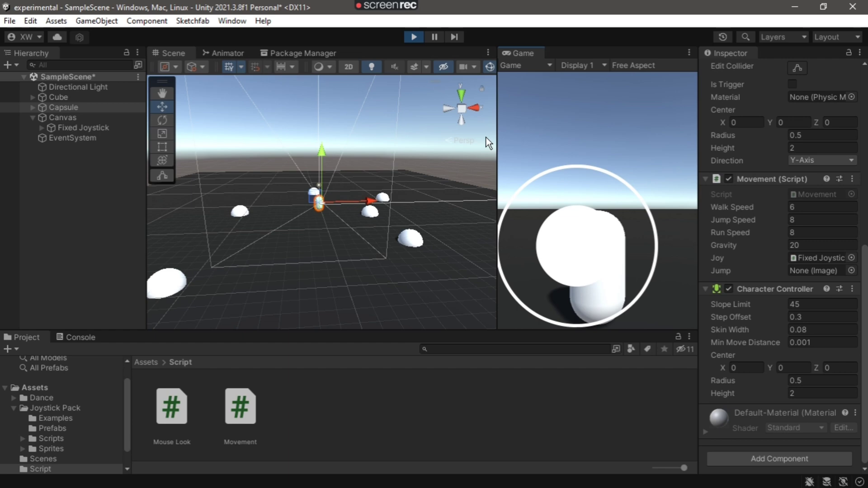
pyautogui.doubleClick(528, 54)
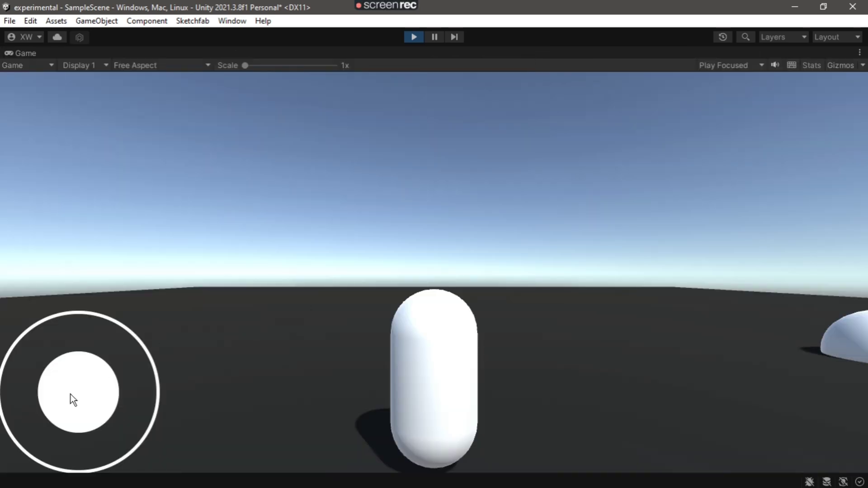
pyautogui.moveTo(85, 398)
pyautogui.mouseDown()
pyautogui.moveTo(144, 416)
pyautogui.moveTo(40, 352)
pyautogui.moveTo(86, 365)
pyautogui.moveTo(8, 367)
pyautogui.moveTo(12, 308)
pyautogui.moveTo(68, 278)
pyautogui.moveTo(7, 340)
pyautogui.moveTo(100, 319)
pyautogui.mouseUp()
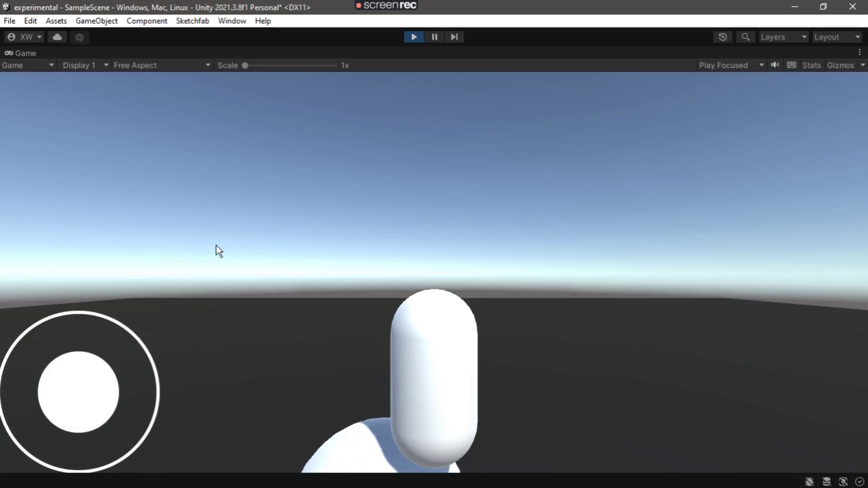
# Stop Play mode and orbit the Scene view around the selected capsule
pyautogui.click(413, 38)
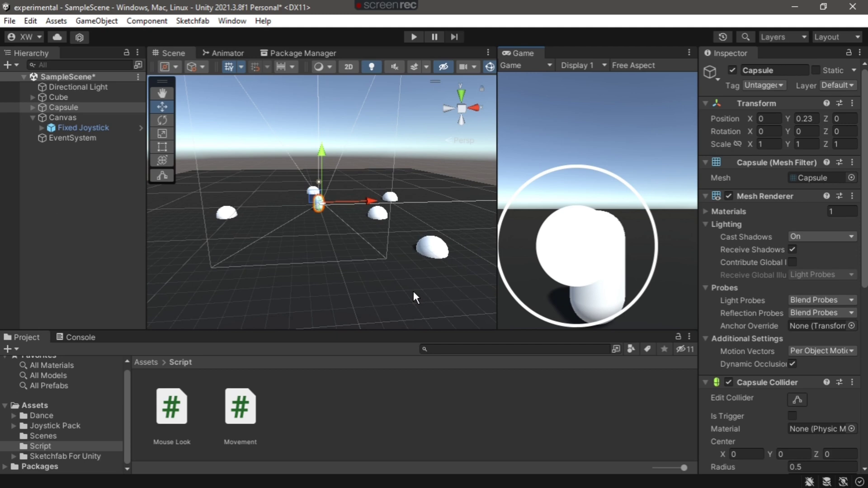
pyautogui.moveTo(376, 259); pyautogui.dragTo(364, 253, button='right')
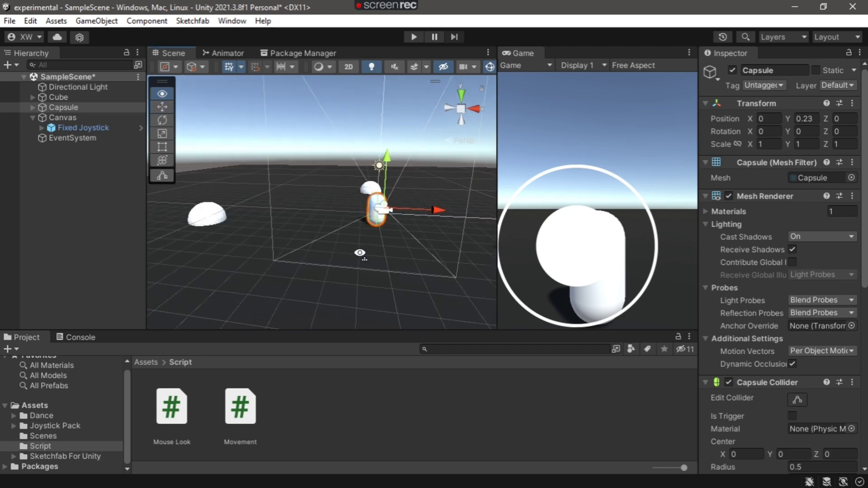
pyautogui.scroll(2, 364, 260)
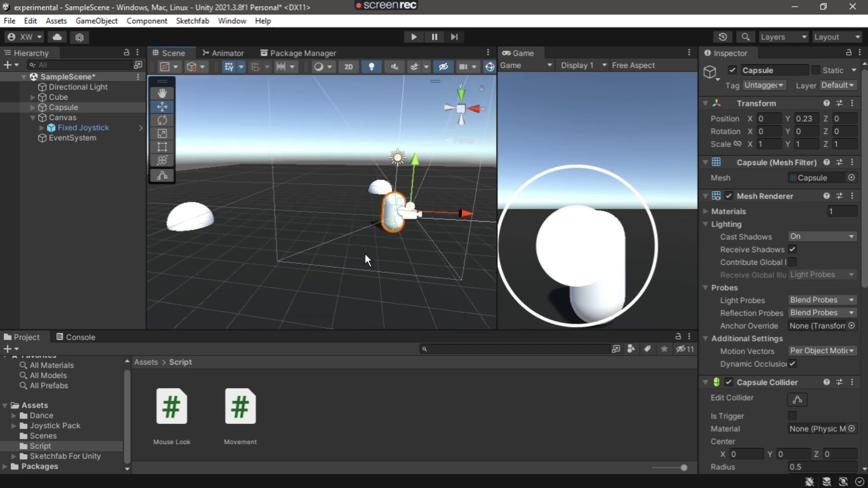